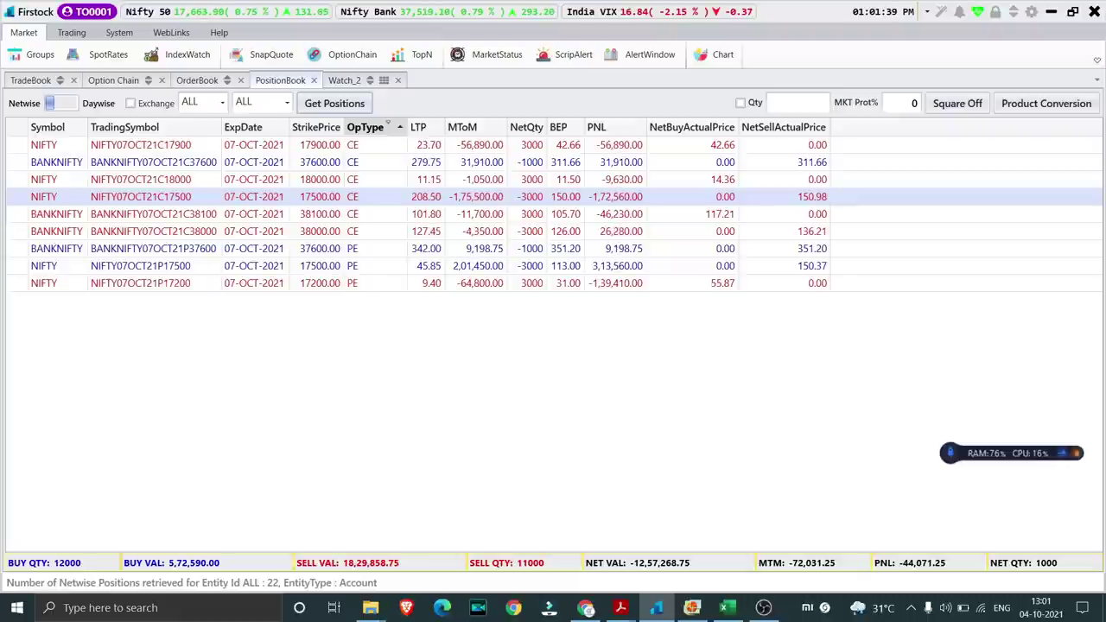
# - Switch from the Firstock position book to the Sensibull builder showing the BANKNIFTY 37600 straddle
pyautogui.hotkey('alt', 'Tab')
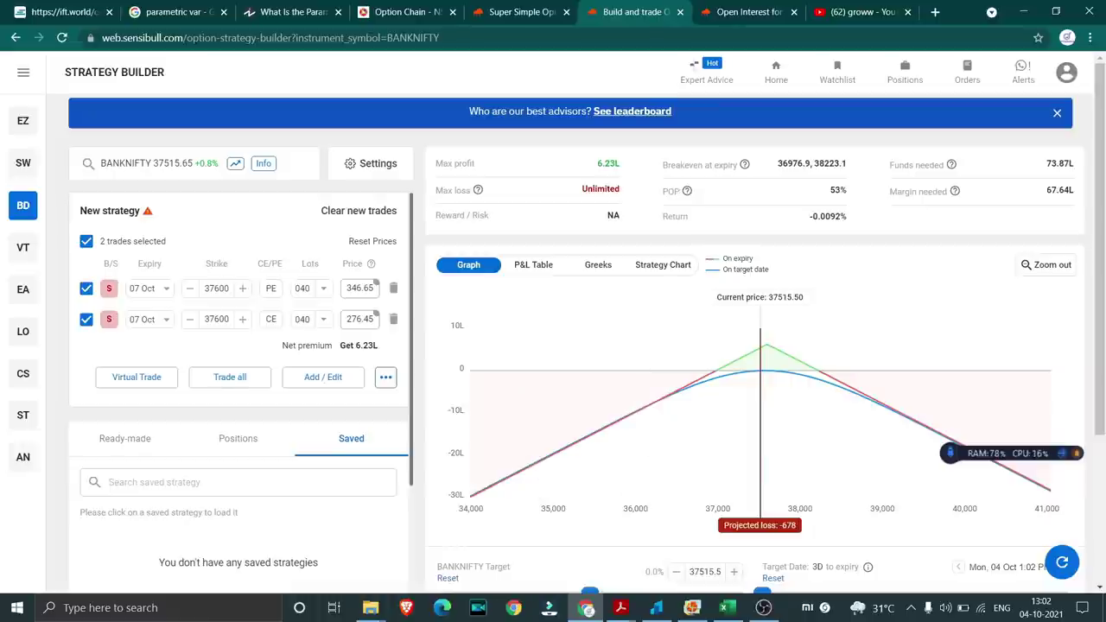
# - Return to Firstock and review the short BANKNIFTY 37600 CE and PE positions
pyautogui.click(656, 607)
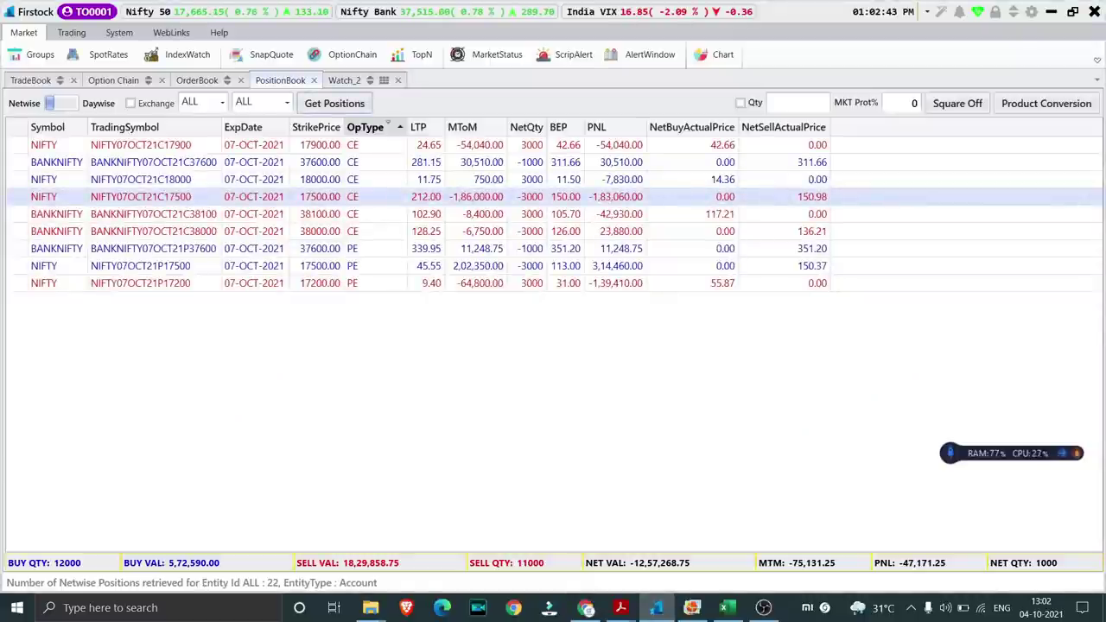
pyautogui.press('Up')
pyautogui.press('Up')
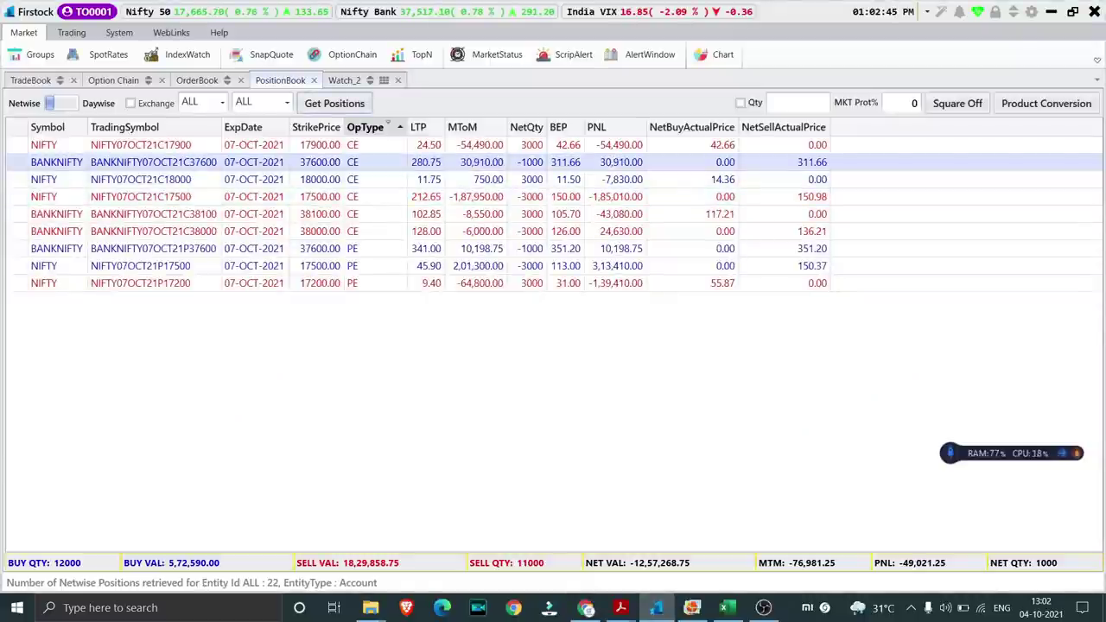
pyautogui.press('Down')
pyautogui.press('Down')
pyautogui.press('Down')
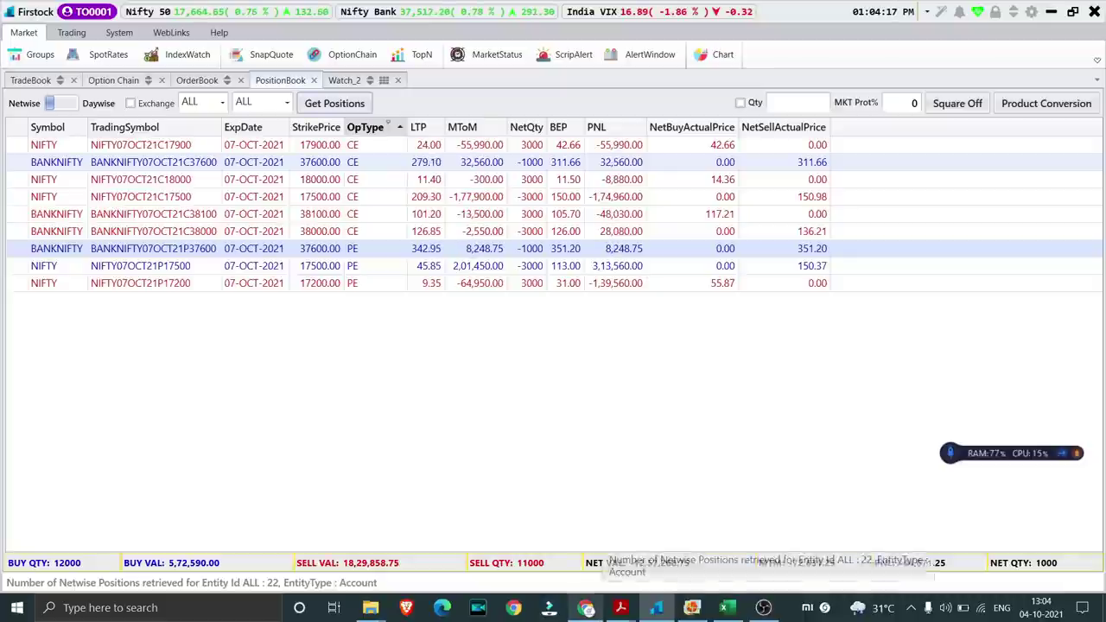
# - Back in Sensibull, save the BANKNIFTY 37600 short straddle under the name '37600 SS'
pyautogui.click(586, 607)
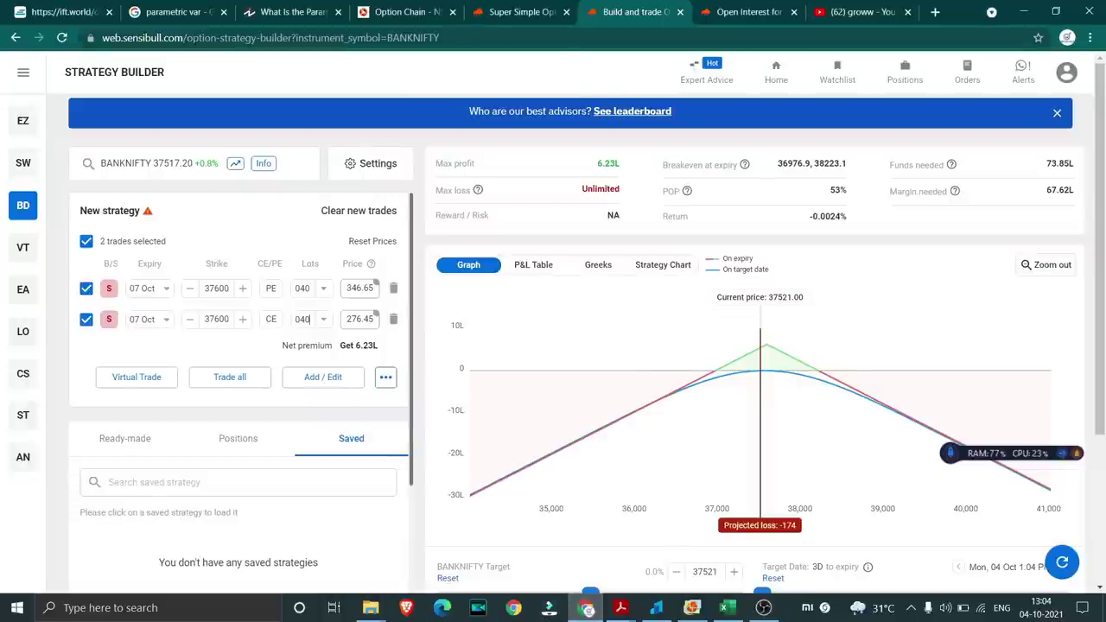
pyautogui.click(386, 377)
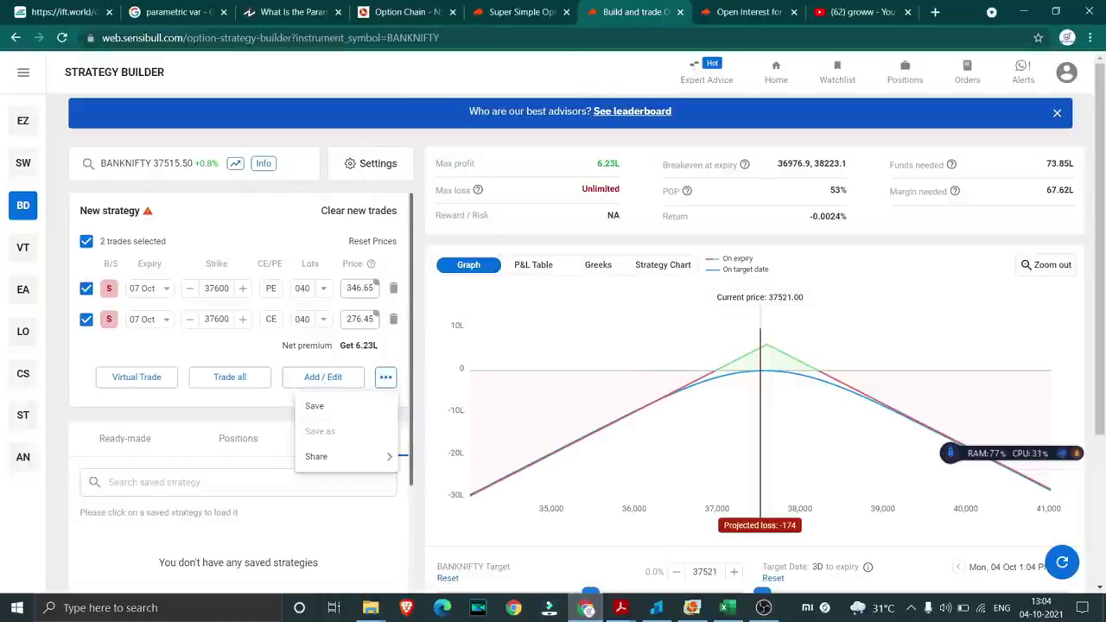
pyautogui.click(314, 405)
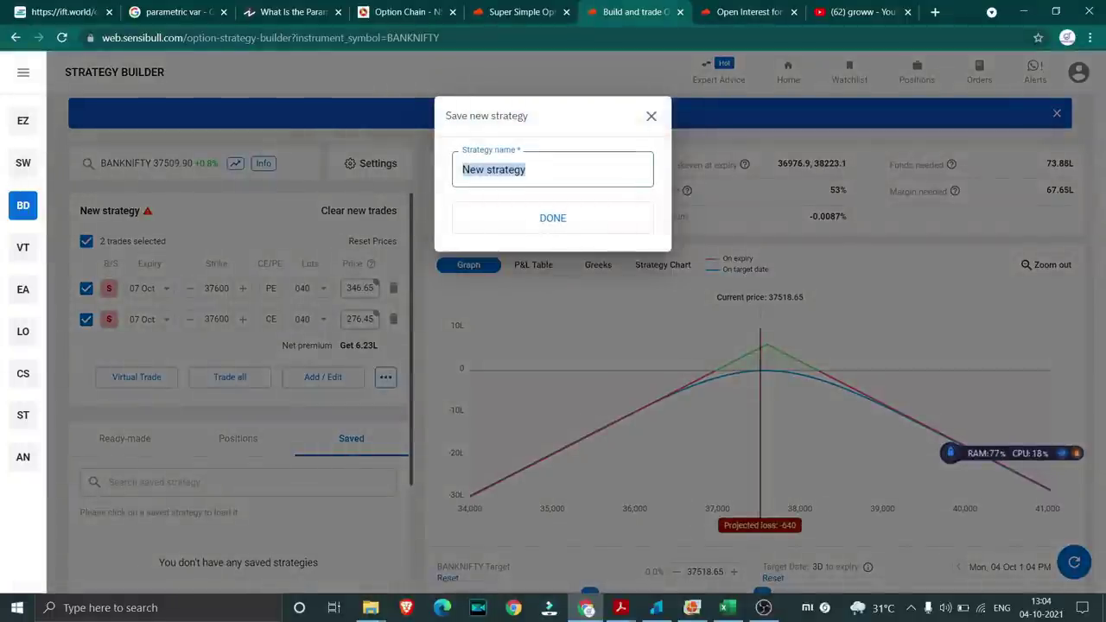
pyautogui.write('37600 SS')
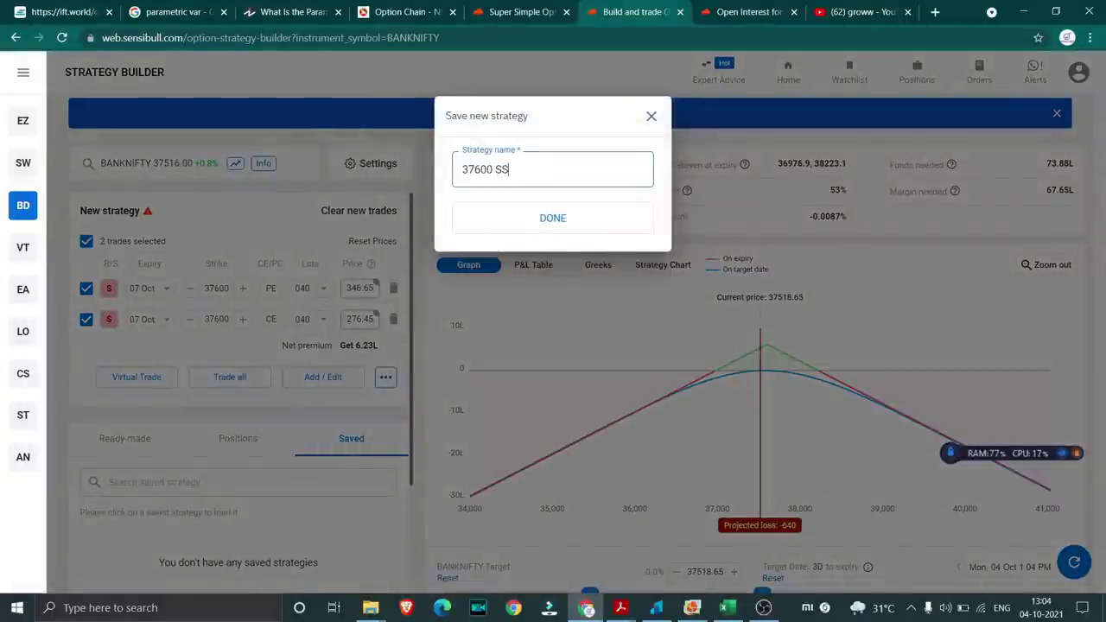
pyautogui.press('Return')
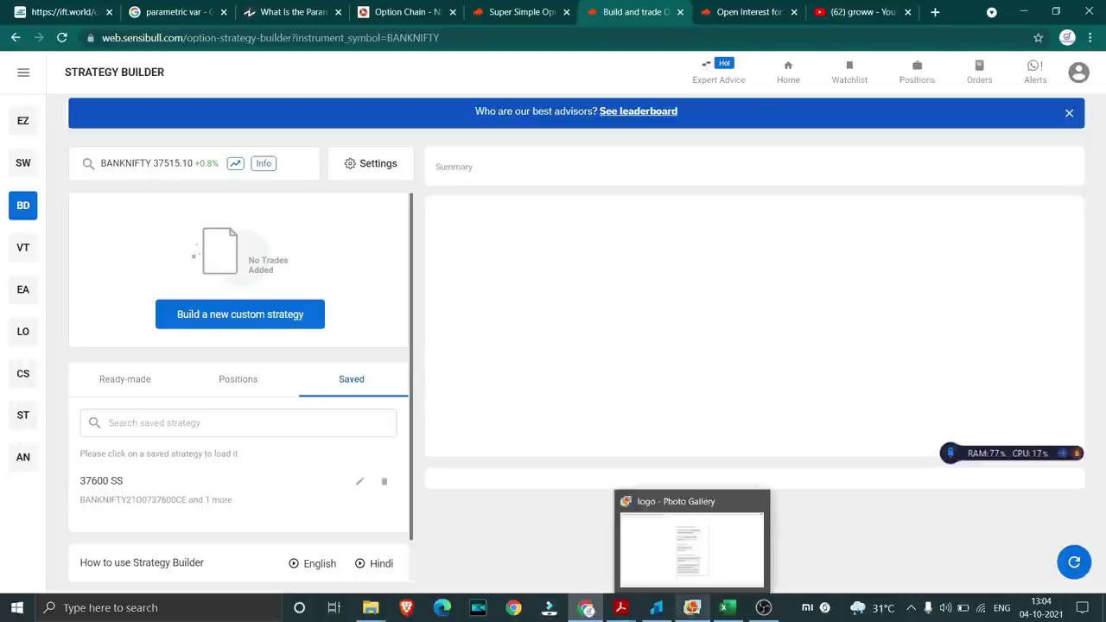
# - Clear the strategy builder to an empty workspace for a new BankNifty strategy
pyautogui.click(692, 607)
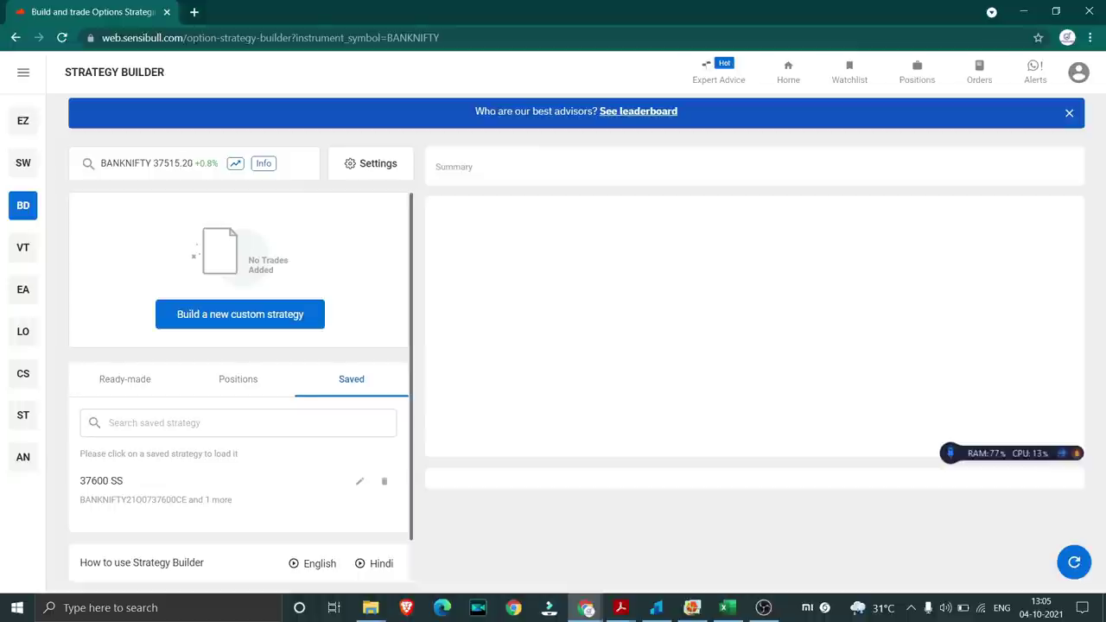
# - Sell the 38000 call and buy the 38100 call for 07 Oct, 120 lots each
pyautogui.click(239, 314)
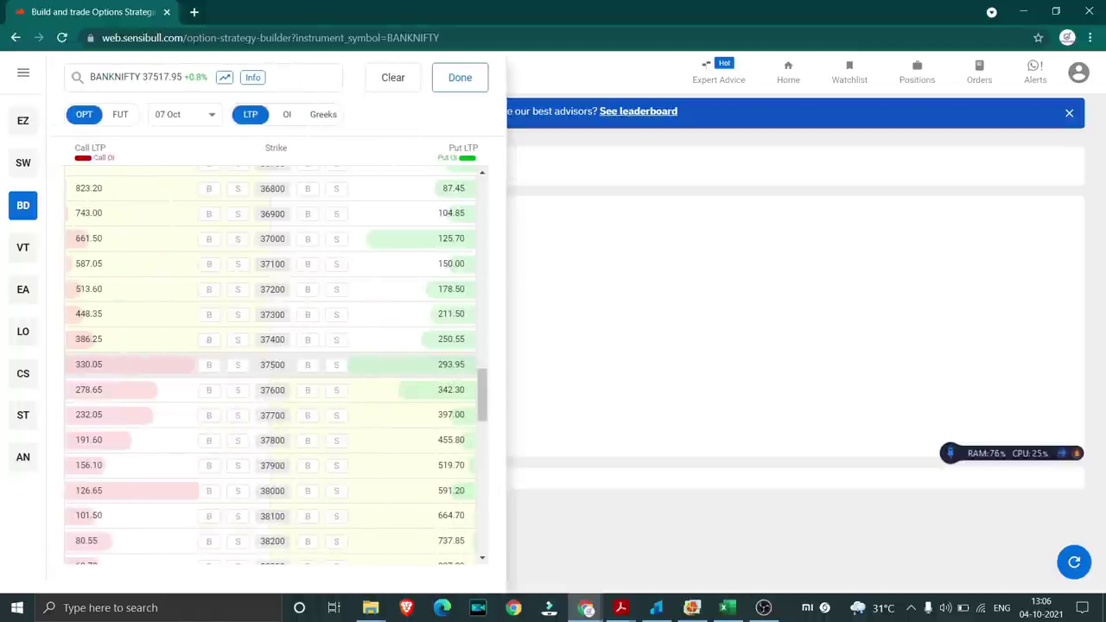
pyautogui.scroll(-2, 271, 363)
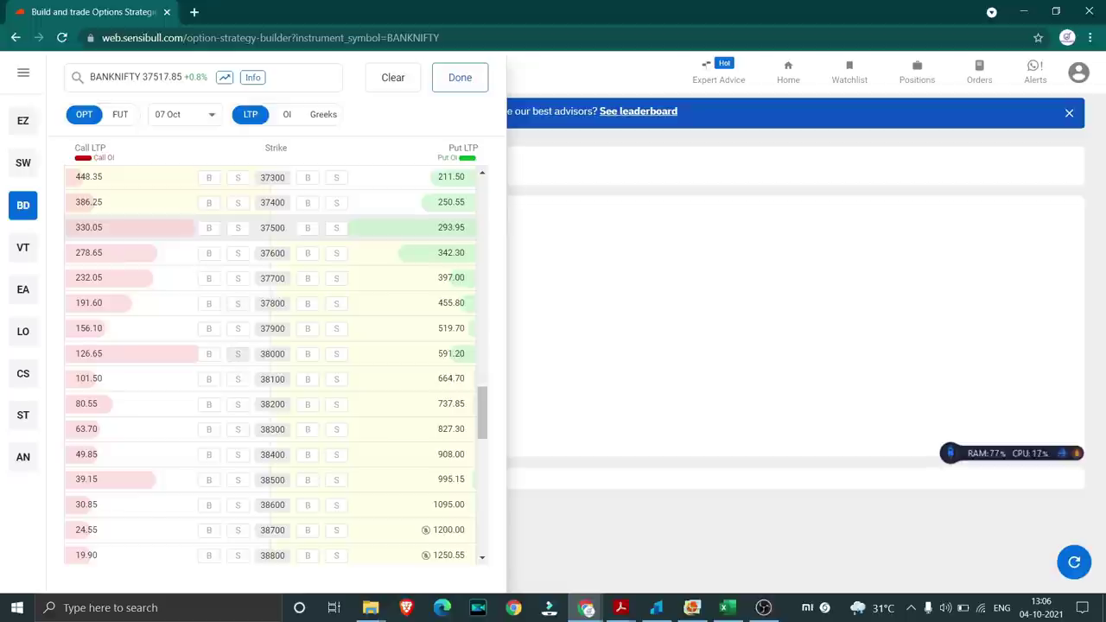
pyautogui.click(238, 354)
pyautogui.click(208, 404)
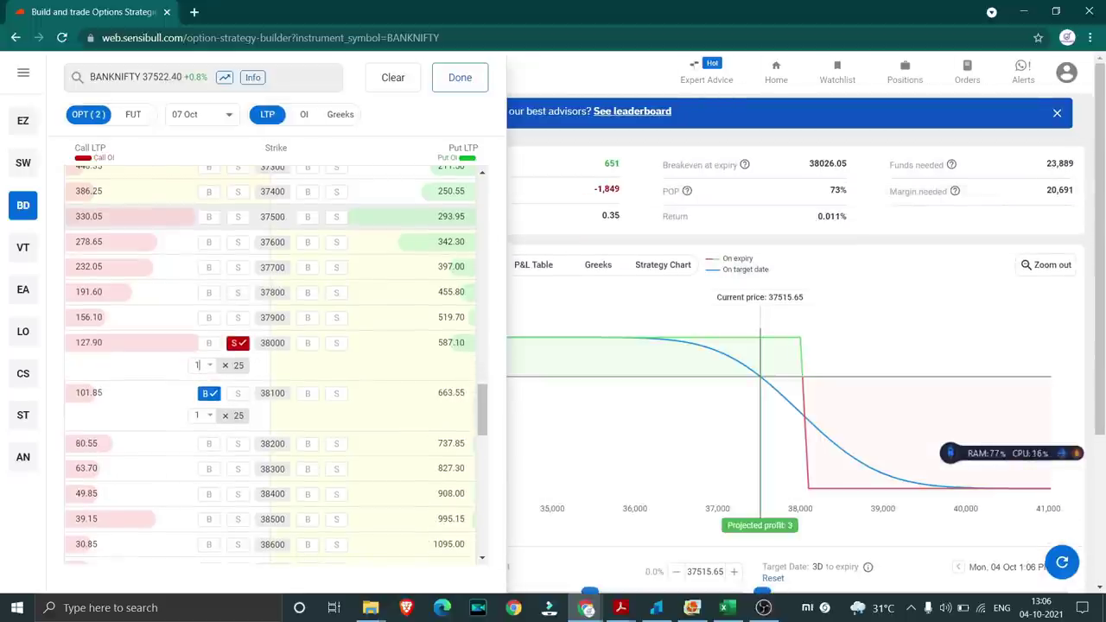
pyautogui.write('20')
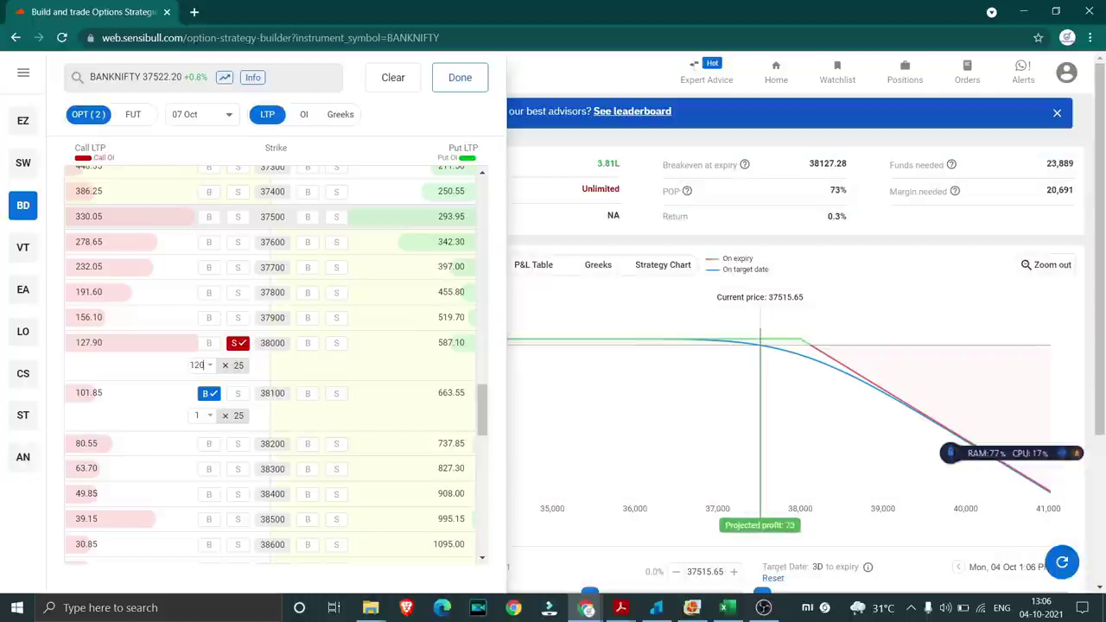
pyautogui.press('Tab')
pyautogui.write('120')
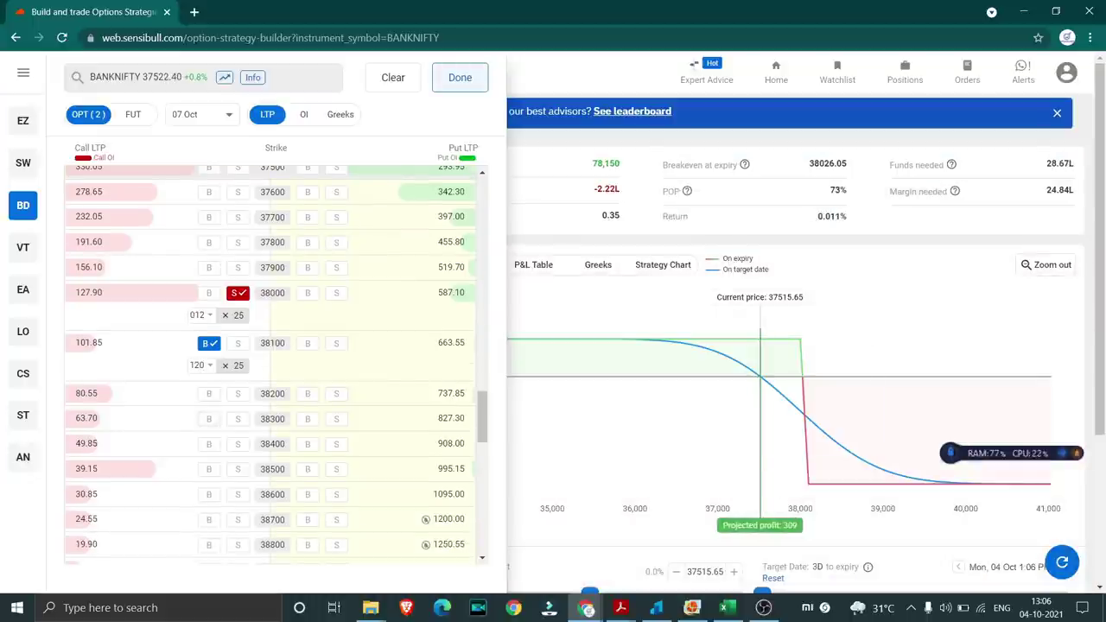
pyautogui.click(460, 78)
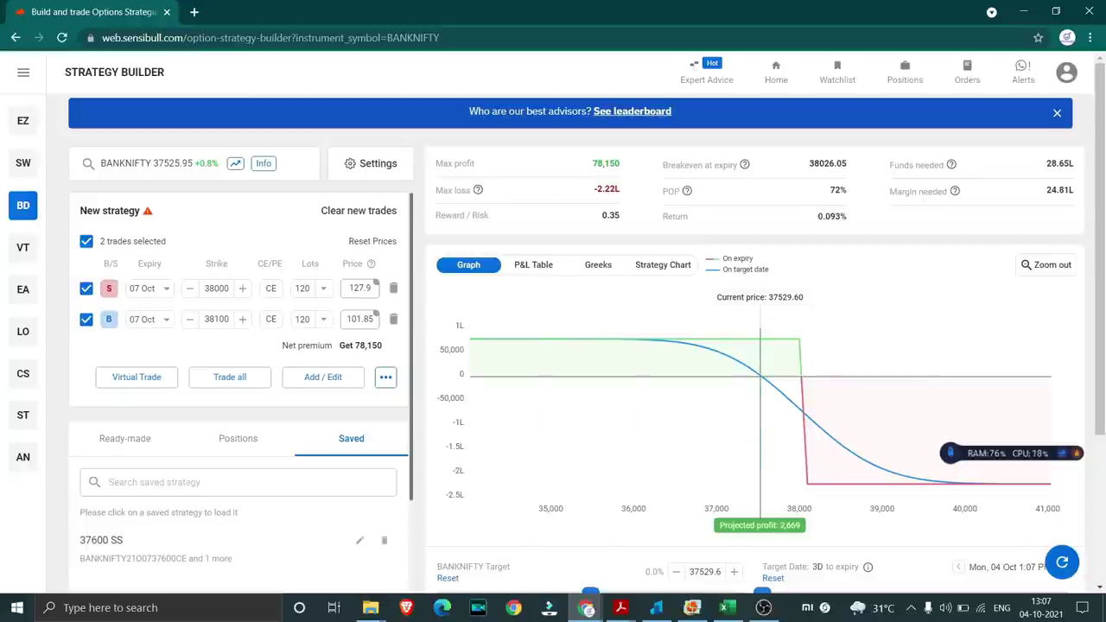
# - Save the 38000/38100 call spread under the name 'Bear Call'
pyautogui.click(386, 377)
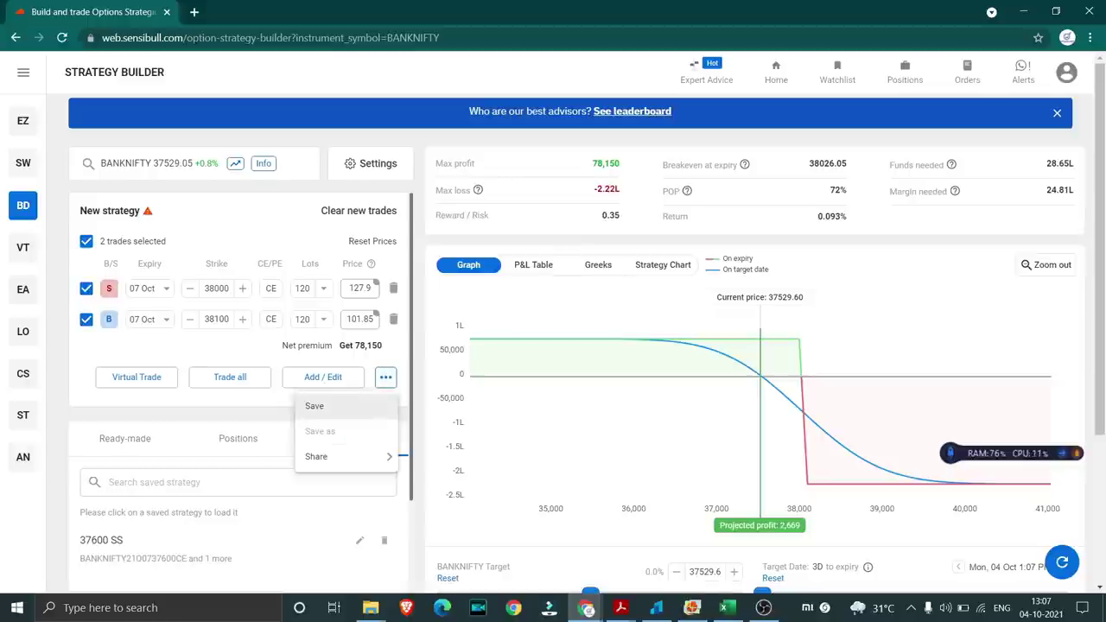
pyautogui.click(657, 608)
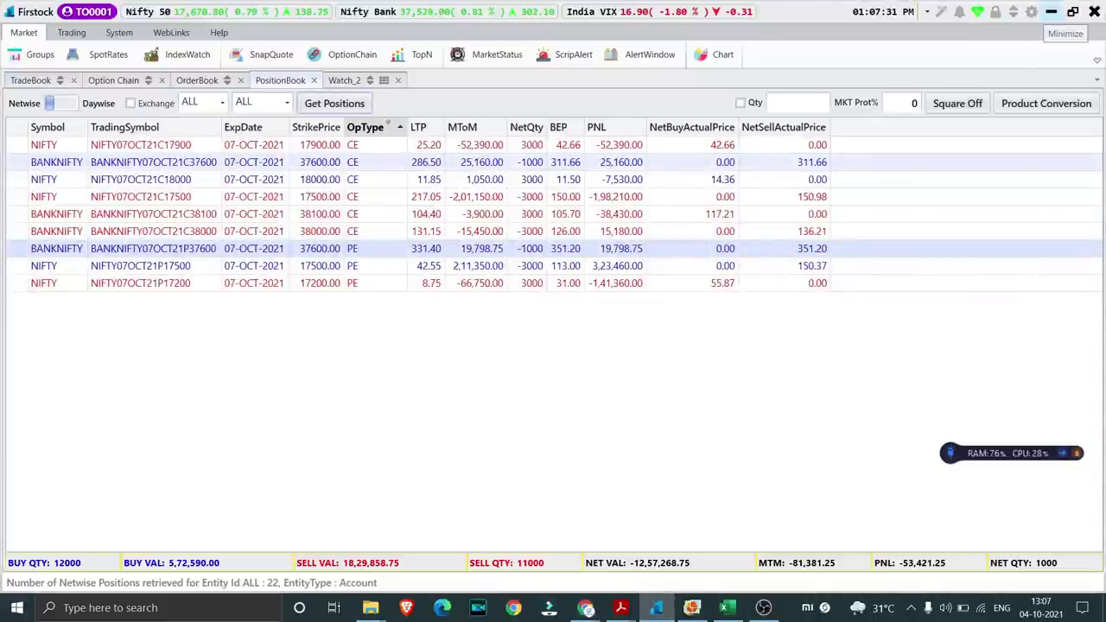
pyautogui.click(1051, 12)
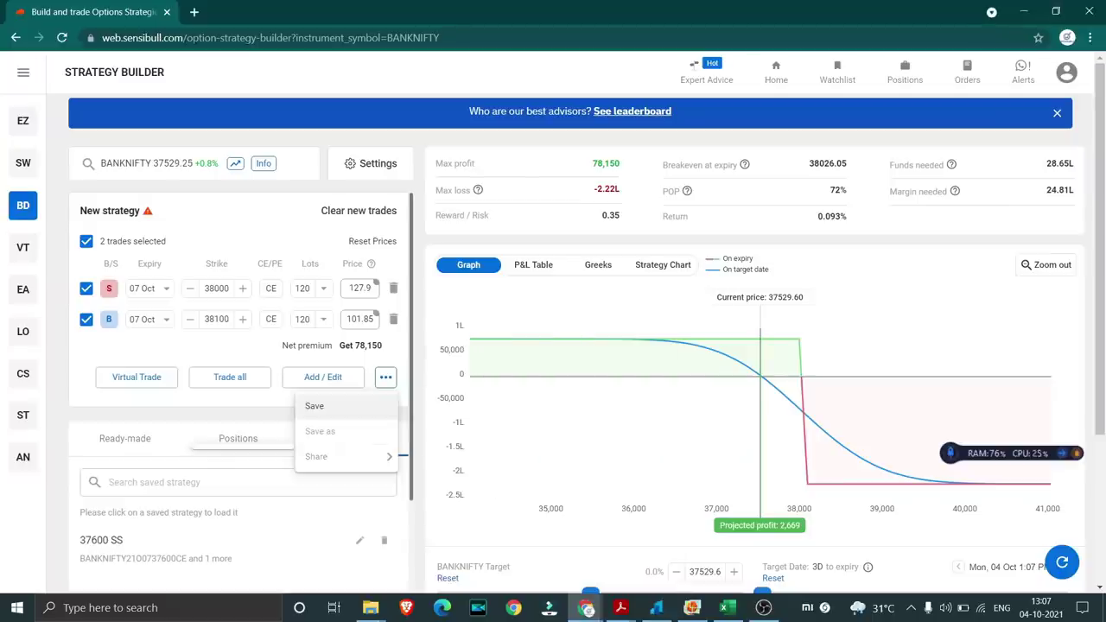
pyautogui.click(314, 406)
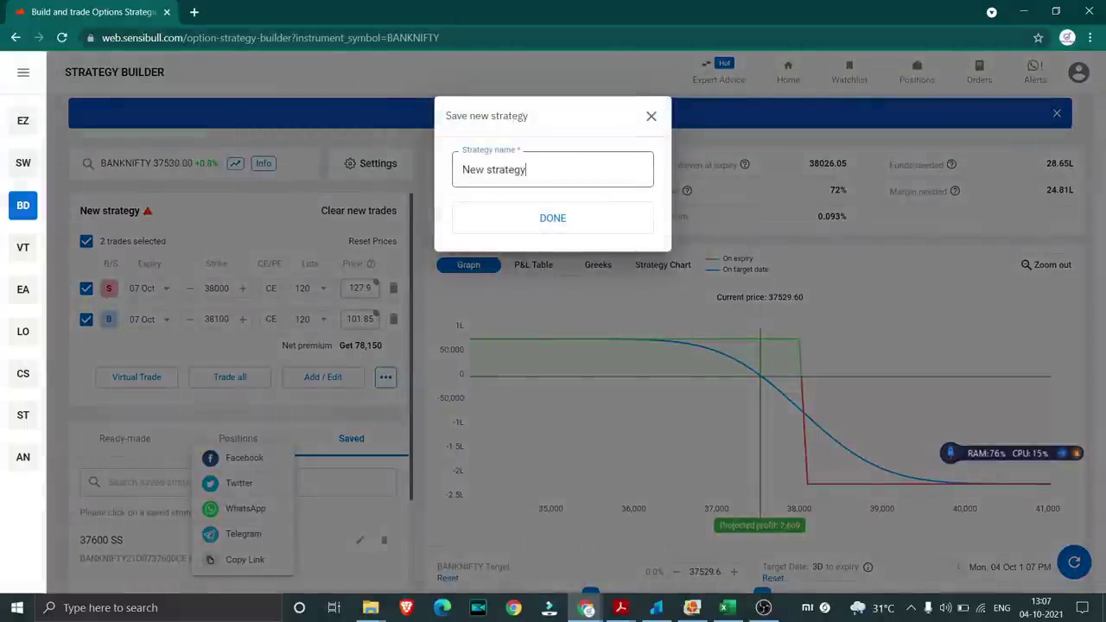
pyautogui.hotkey('ctrl', 'a')
pyautogui.write('Bear')
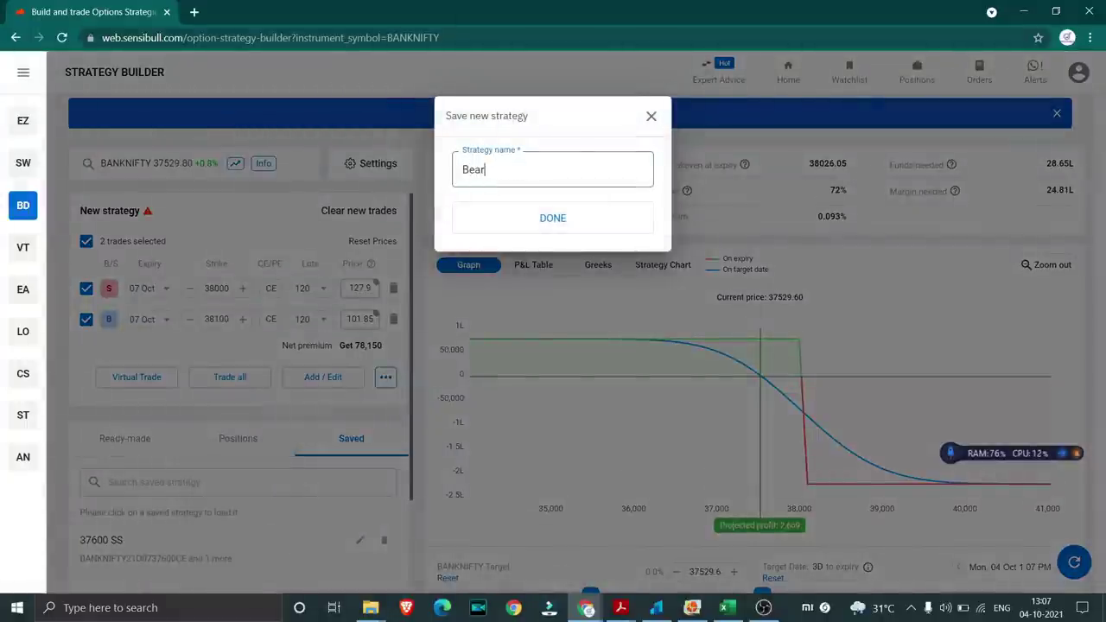
pyautogui.write(' Call')
pyautogui.press('Return')
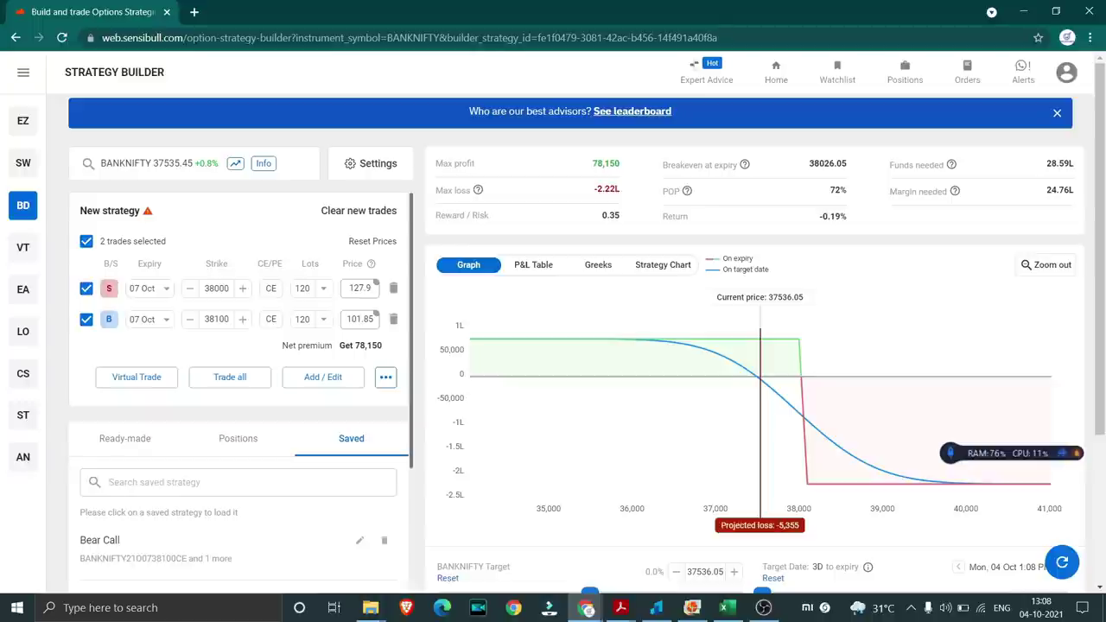
# - Check Firstock's open positions, then return to Sensibull's NIFTY 07 Oct option chain
pyautogui.scroll(-1, 752, 363)
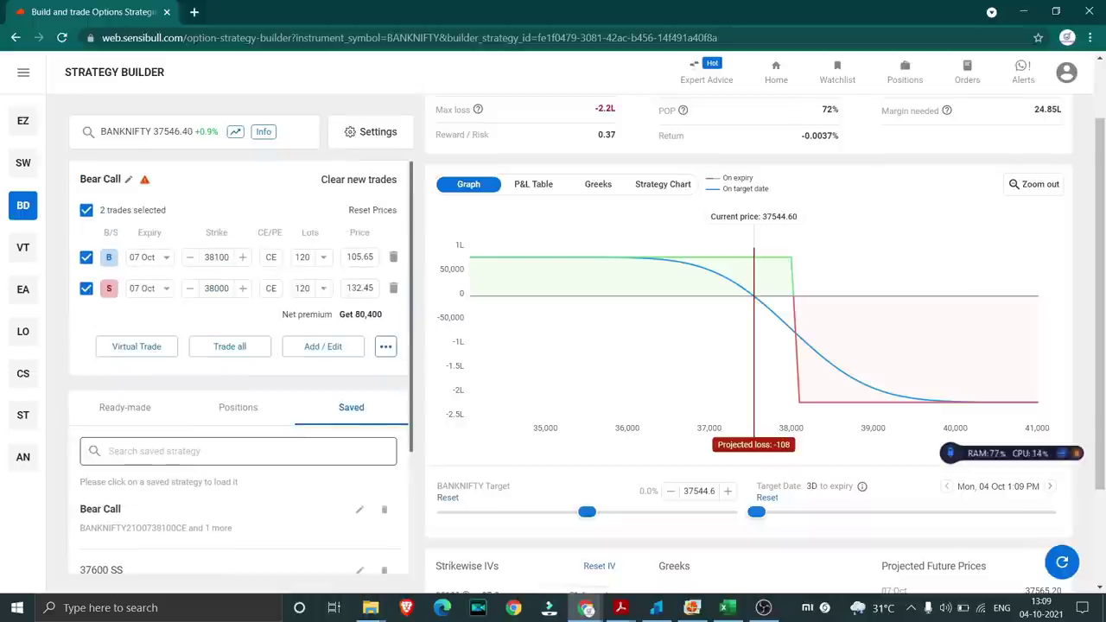
pyautogui.moveTo(657, 607)
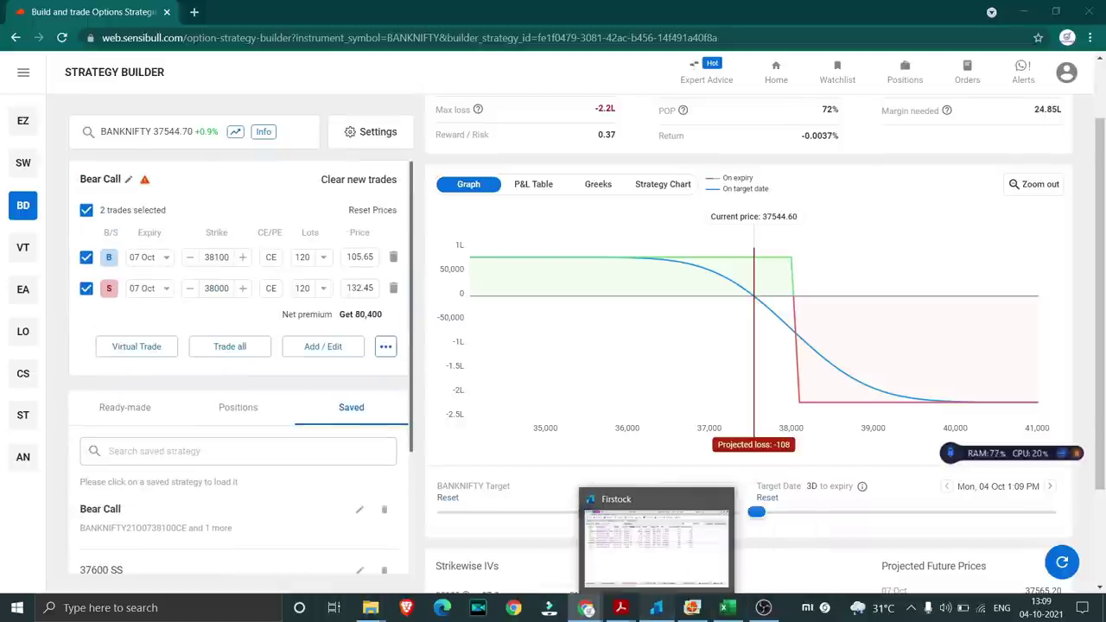
pyautogui.click(657, 540)
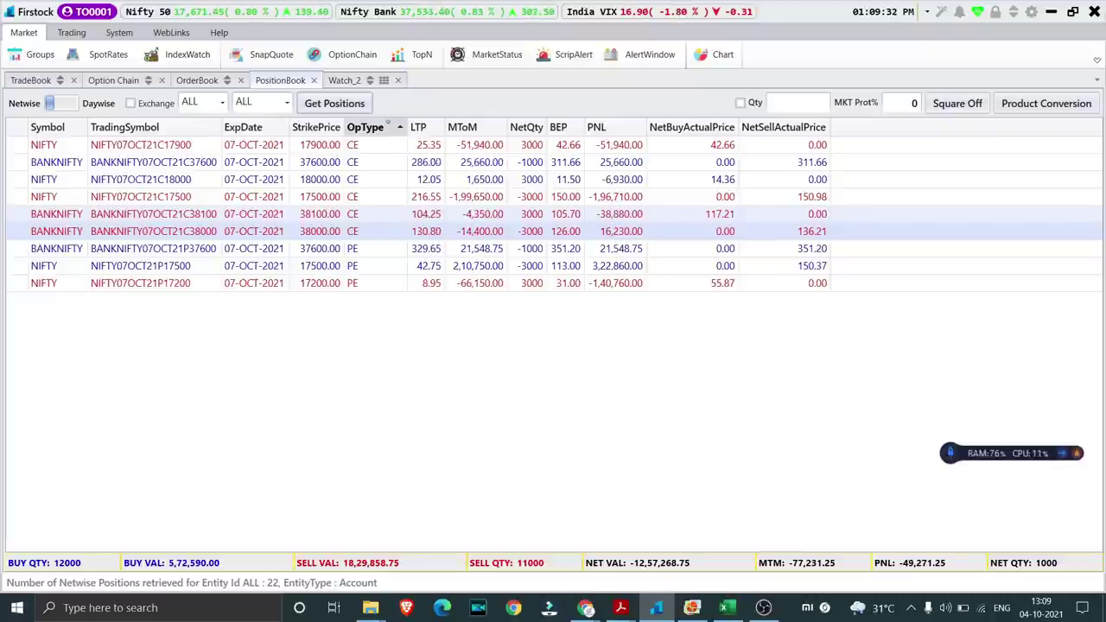
pyautogui.hotkey('alt', 'Tab')
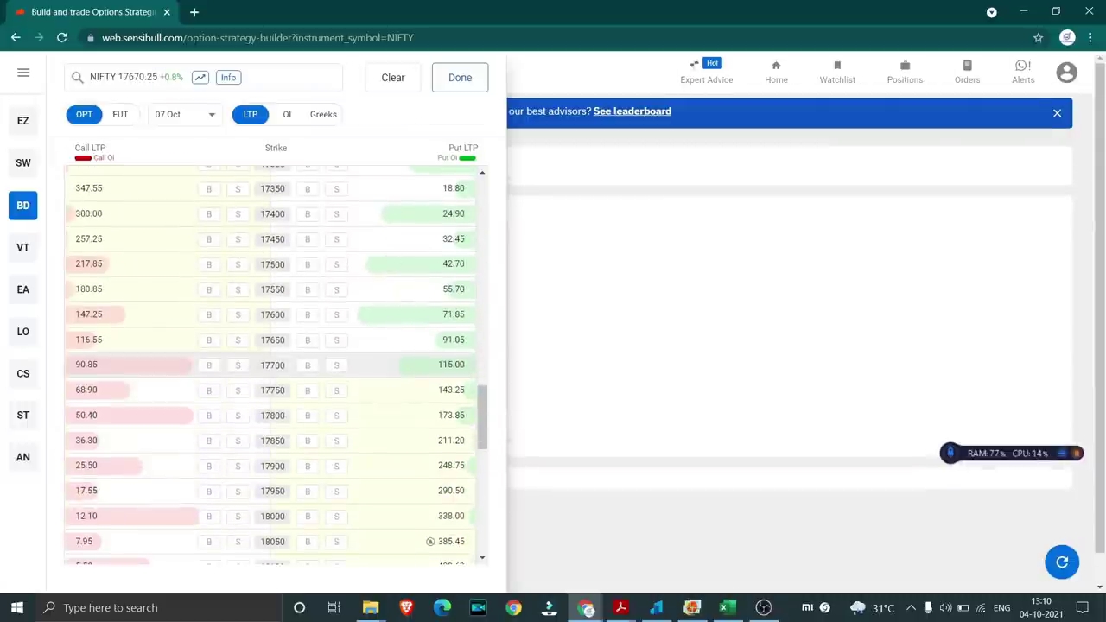
# - Sell the NIFTY 17500 call and put and buy the 17900 call, 60 lots each
pyautogui.click(336, 264)
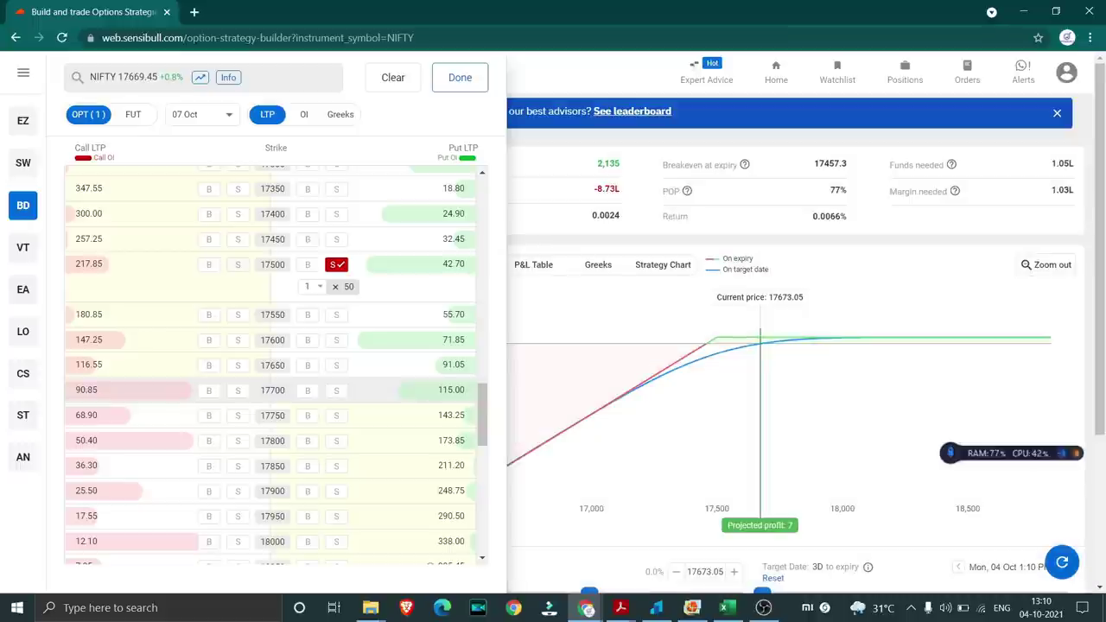
pyautogui.click(238, 263)
pyautogui.scroll(2, 209, 289)
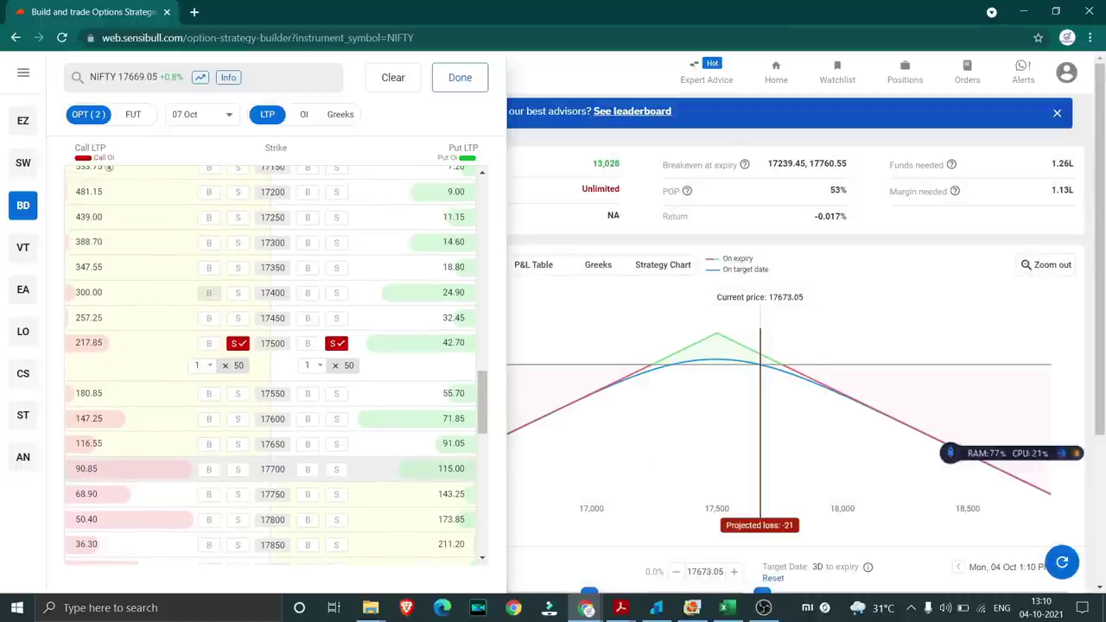
pyautogui.write('60')
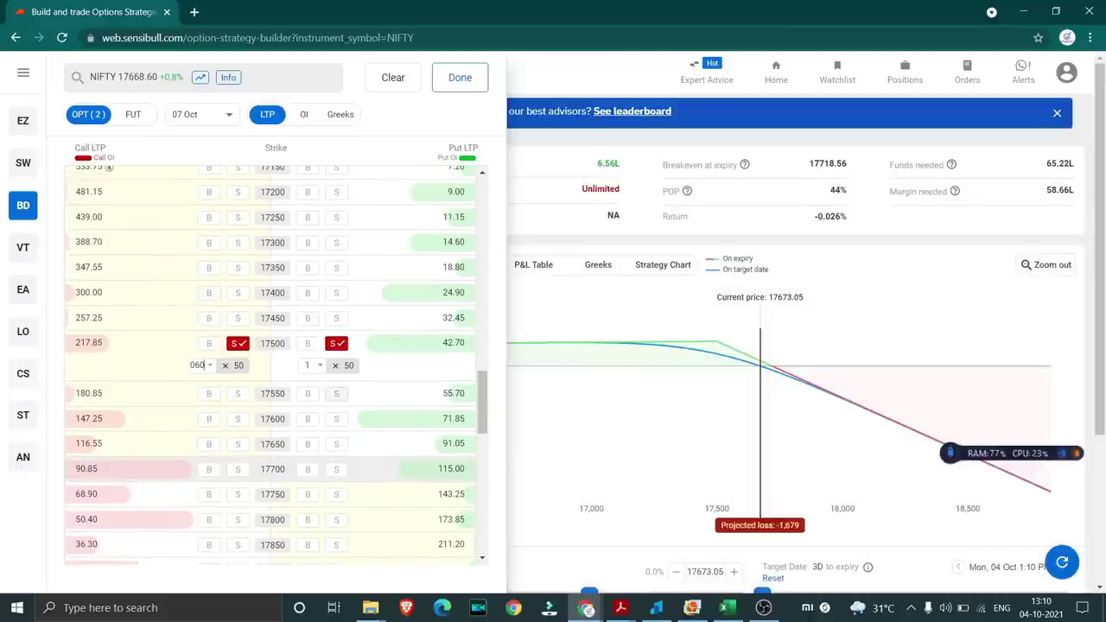
pyautogui.write('60')
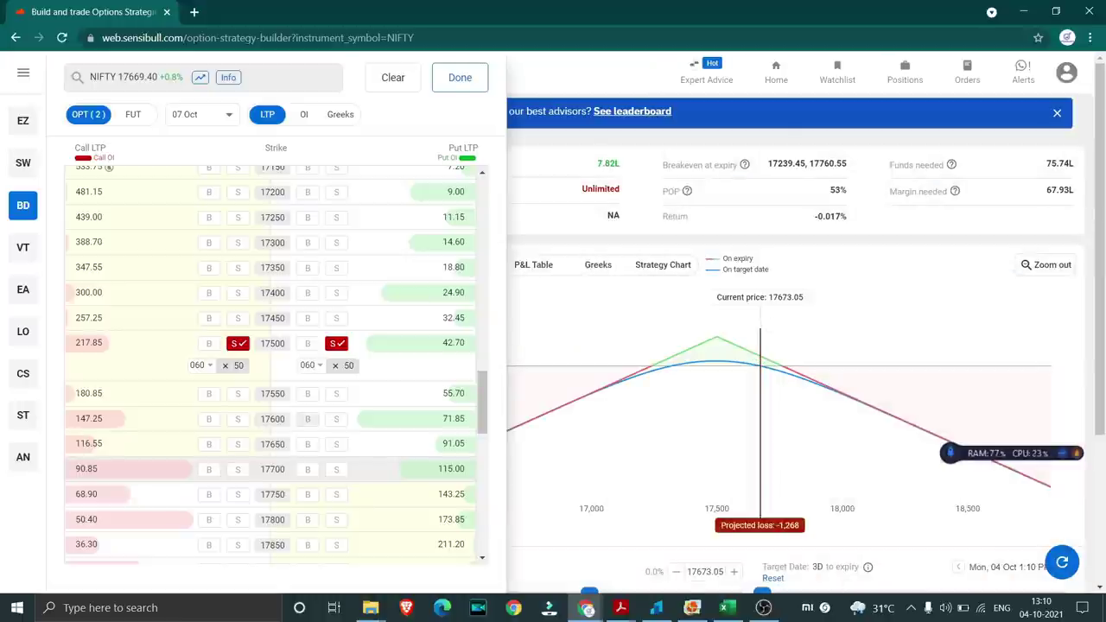
pyautogui.scroll(-1, 302, 420)
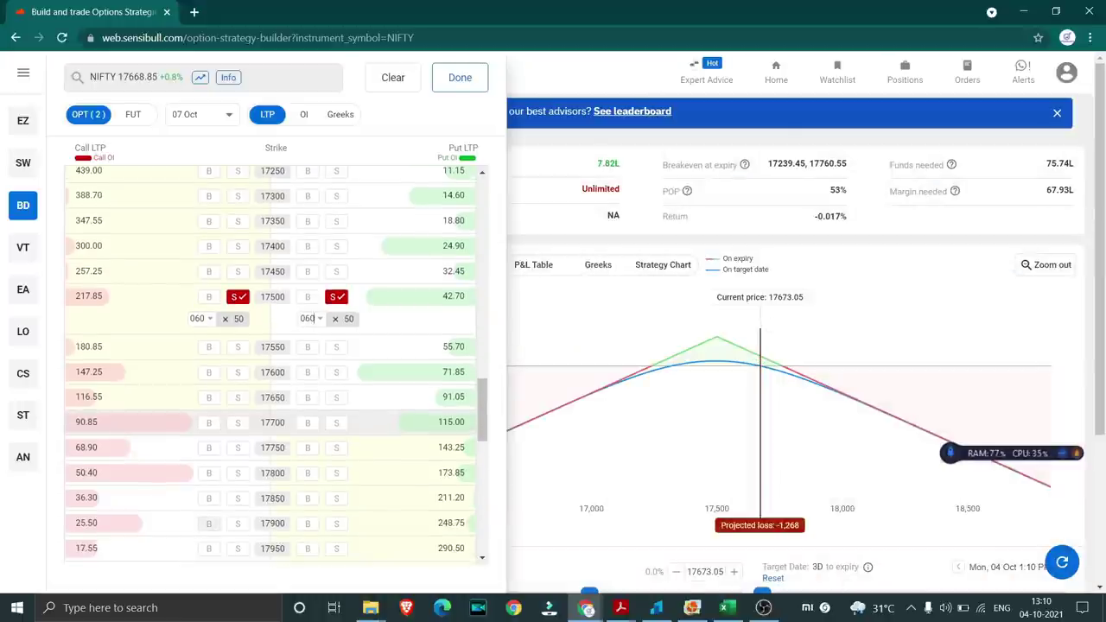
pyautogui.click(208, 522)
pyautogui.scroll(-4, 209, 523)
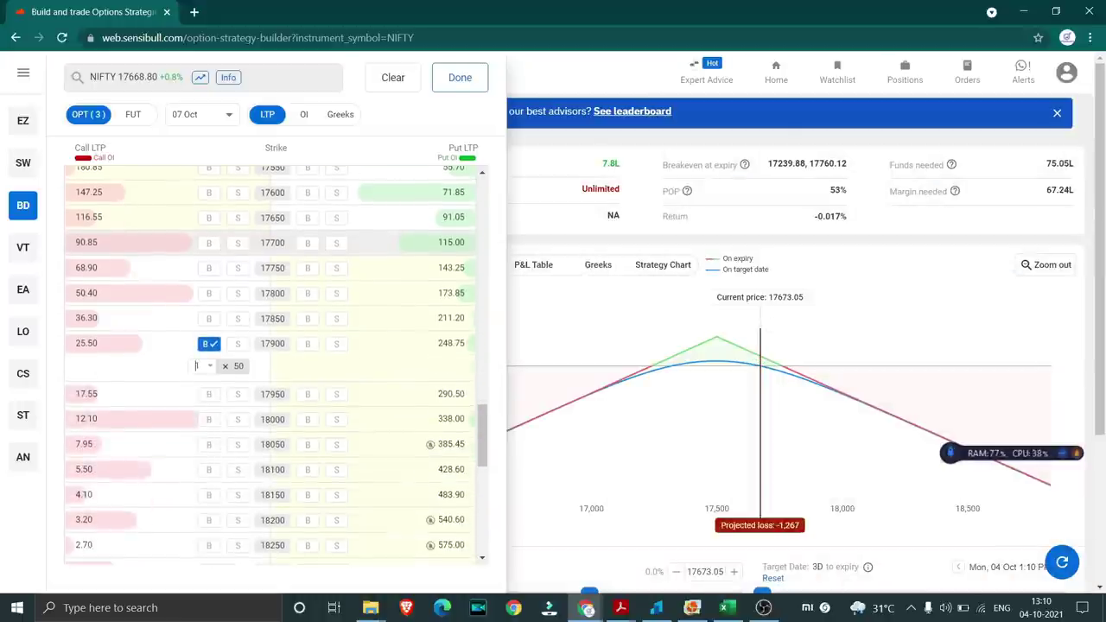
pyautogui.write('060')
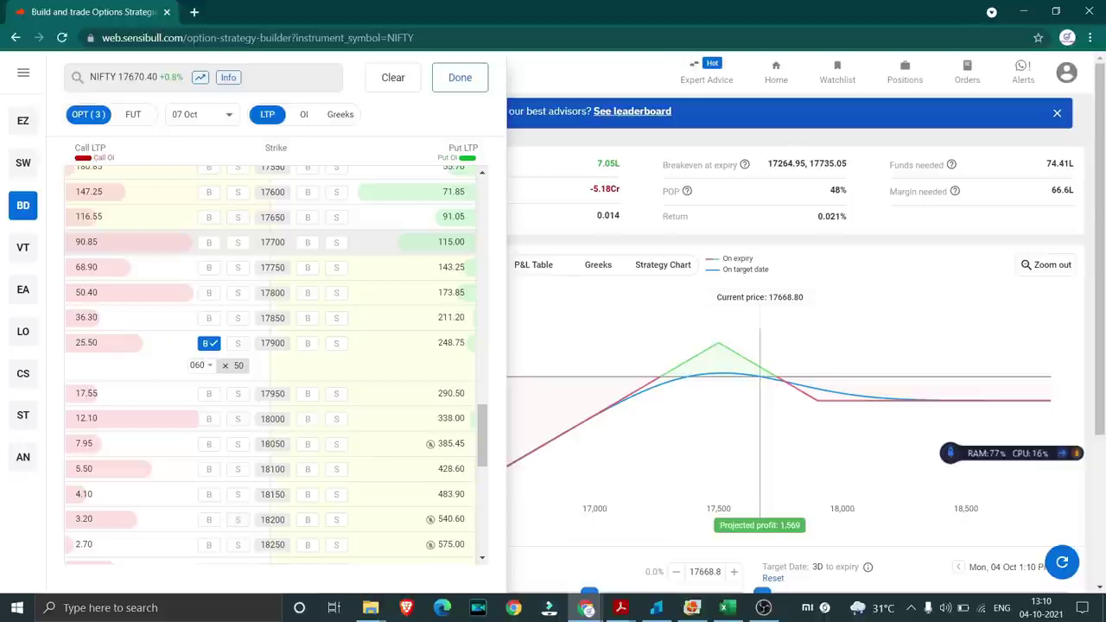
pyautogui.moveTo(861, 400)
pyautogui.scroll(1, 275, 363)
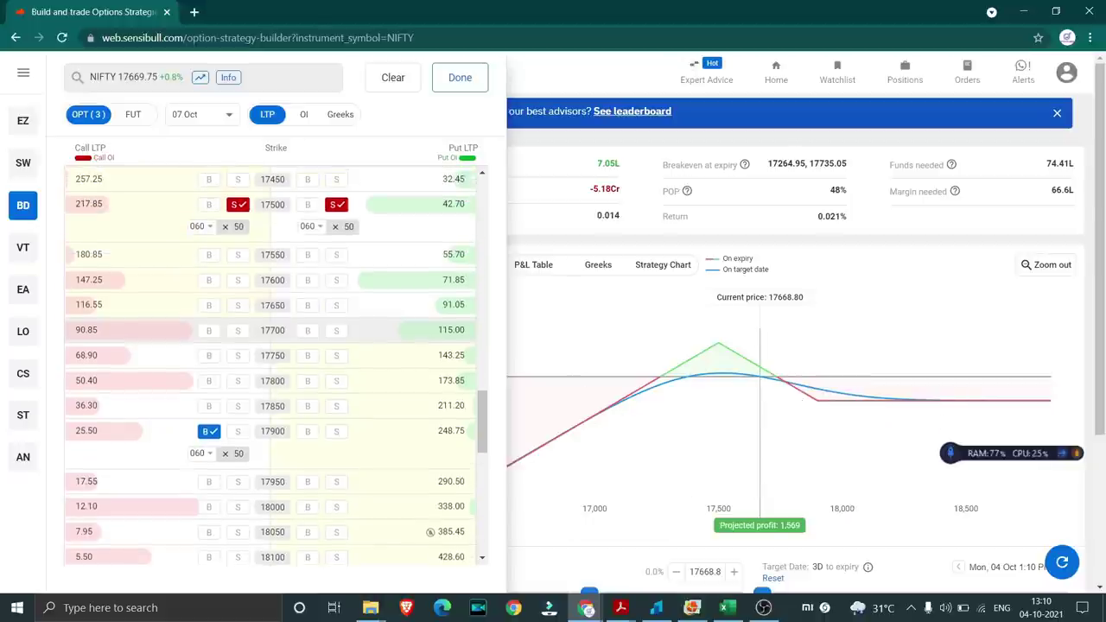
pyautogui.scroll(2, 275, 363)
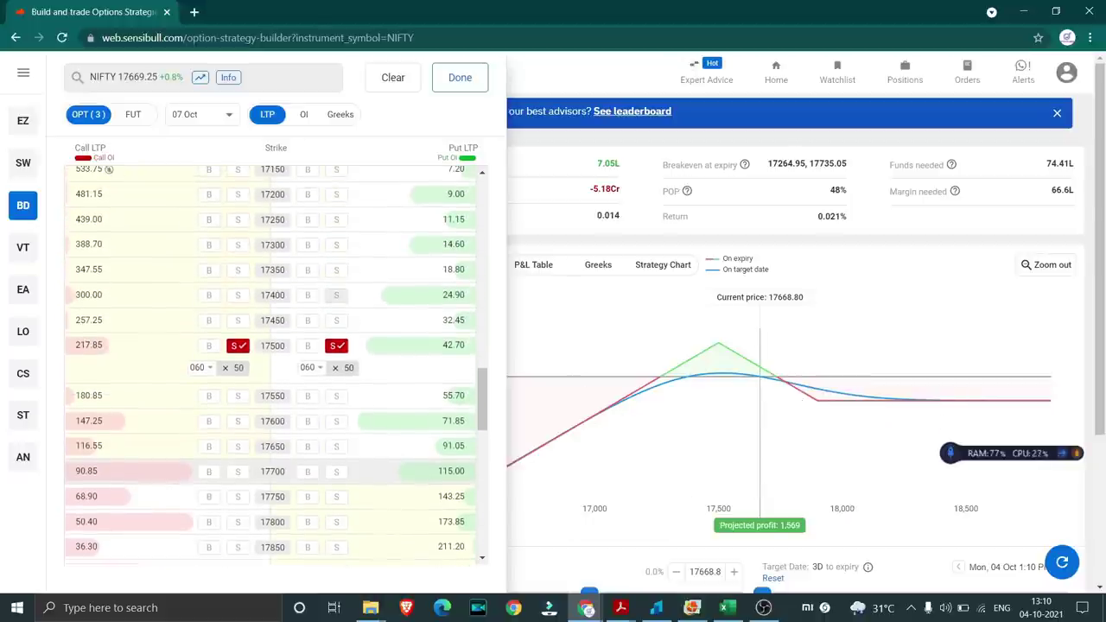
# - Add a 60-lot long 17200 put as the fourth, downside-hedge leg
pyautogui.click(307, 194)
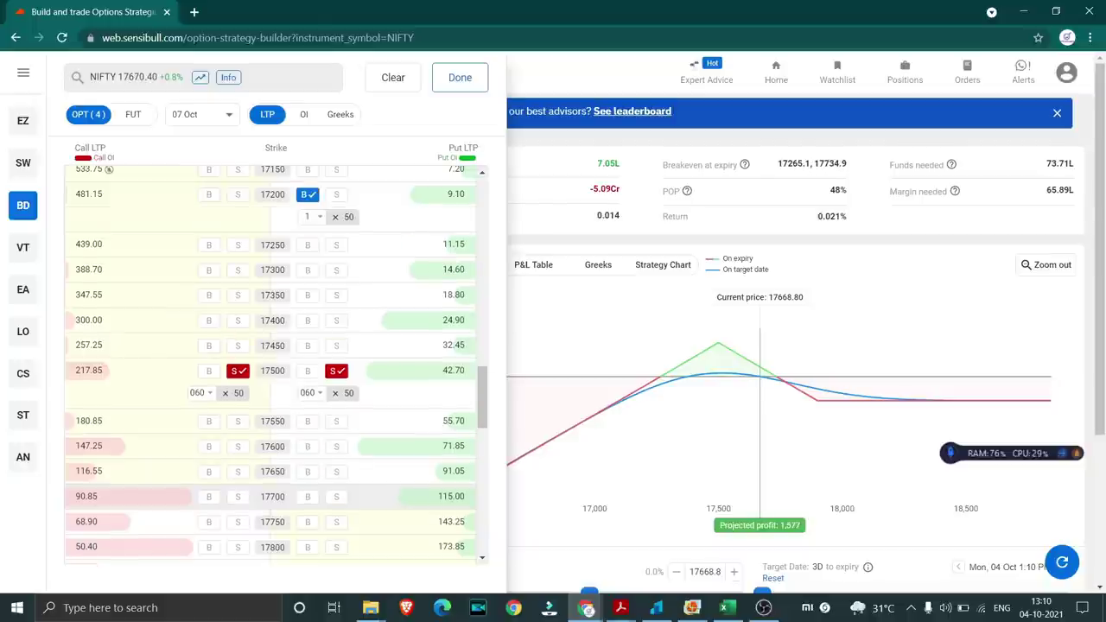
pyautogui.scroll(2, 307, 208)
pyautogui.write('60')
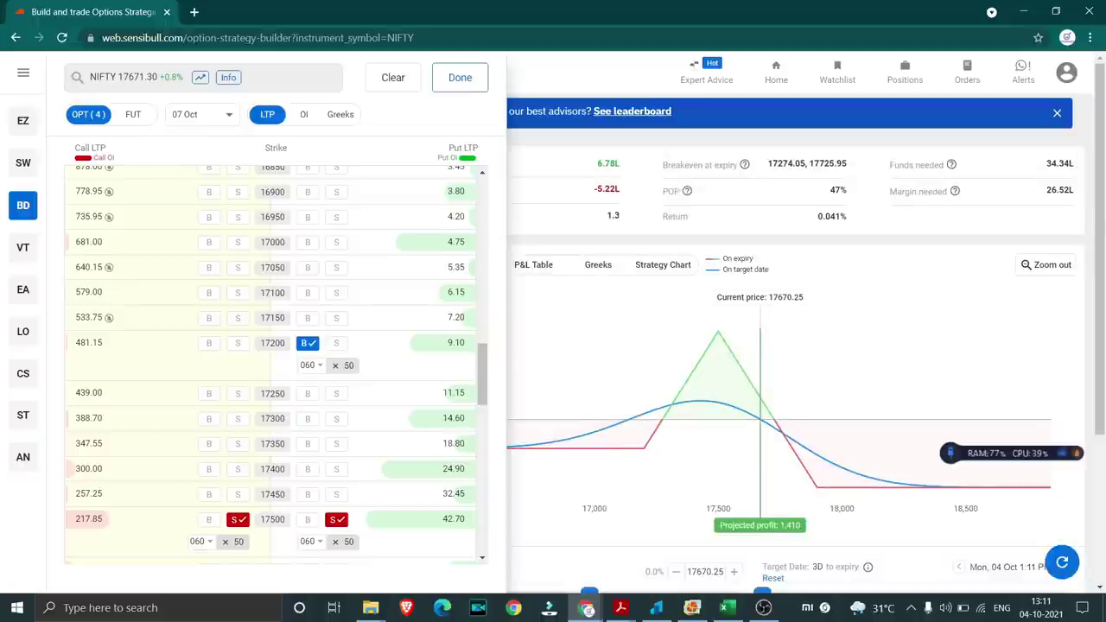
pyautogui.scroll(-2, 269, 499)
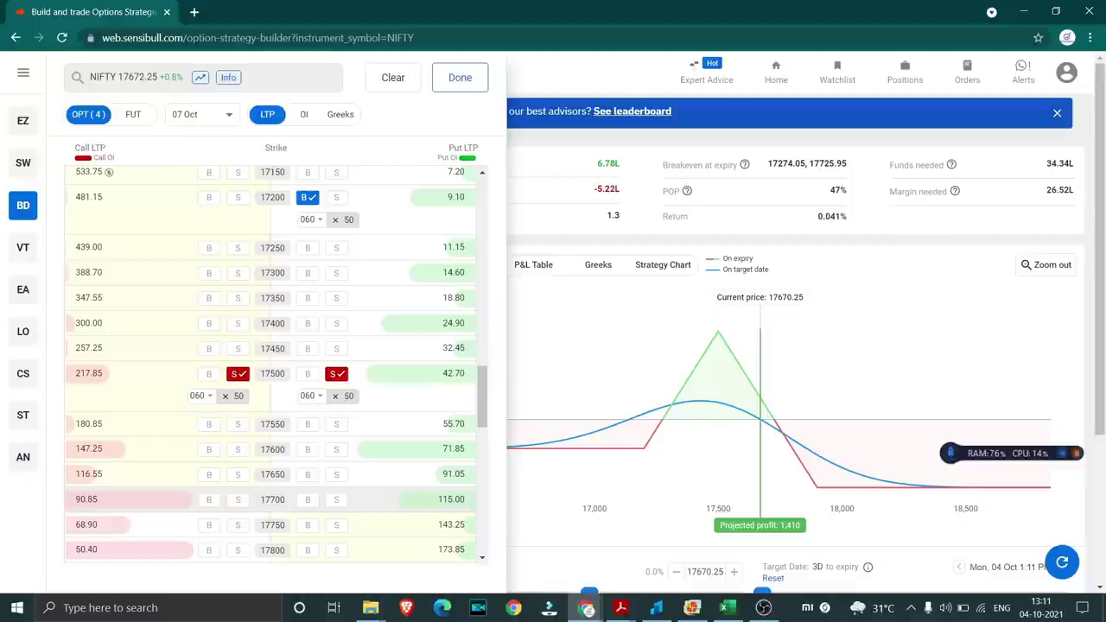
# - Save the four-leg NIFTY strategy as 'Nifty 17500 SS', fixing the capital-I typo
pyautogui.click(460, 77)
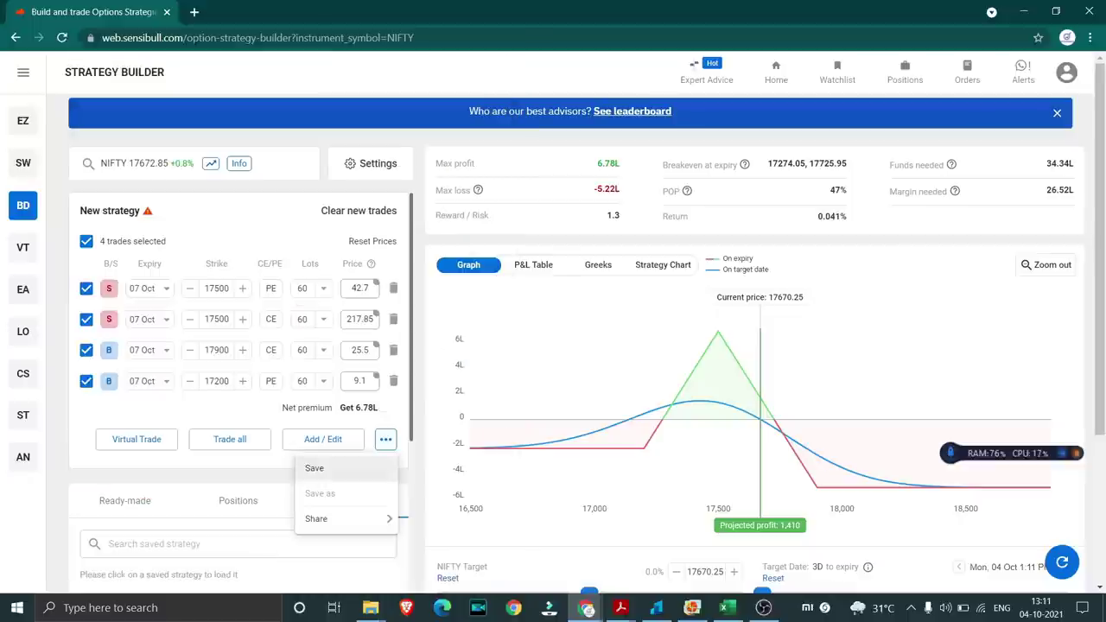
pyautogui.click(371, 467)
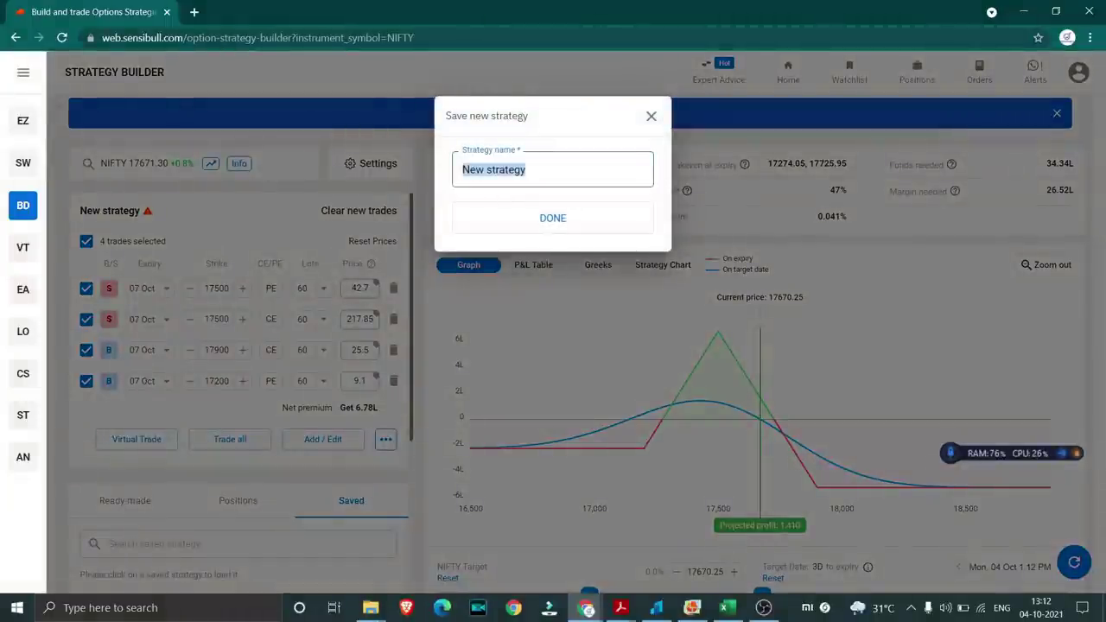
pyautogui.write('NIfty')
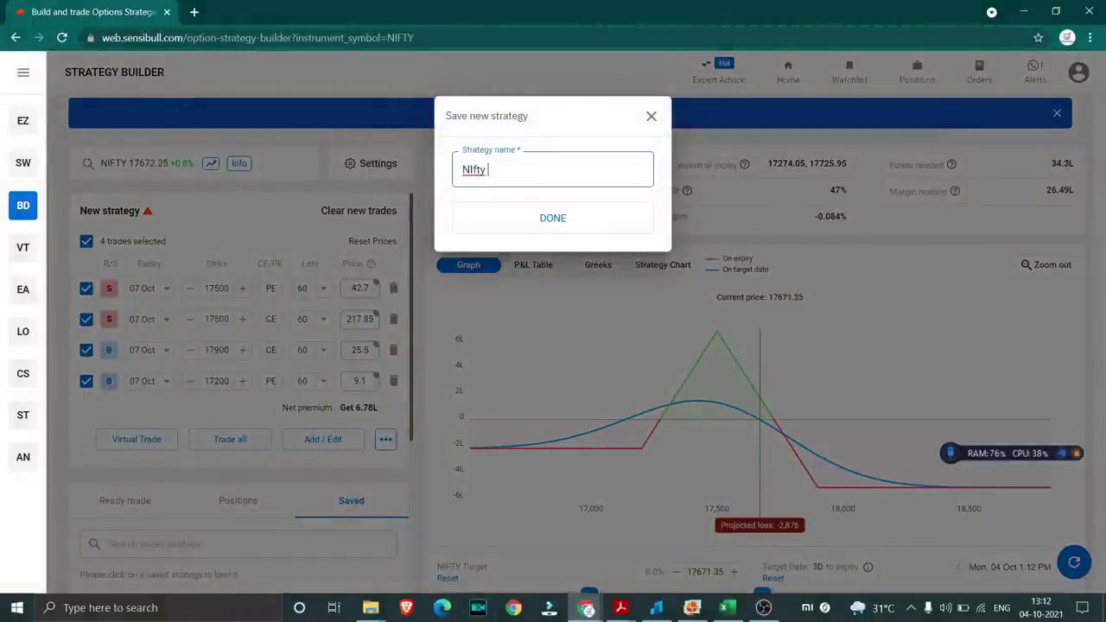
pyautogui.write(' 17500 ')
pyautogui.write('SS')
pyautogui.press('Left')
pyautogui.press('Left')
pyautogui.press('Left')
pyautogui.press('Left')
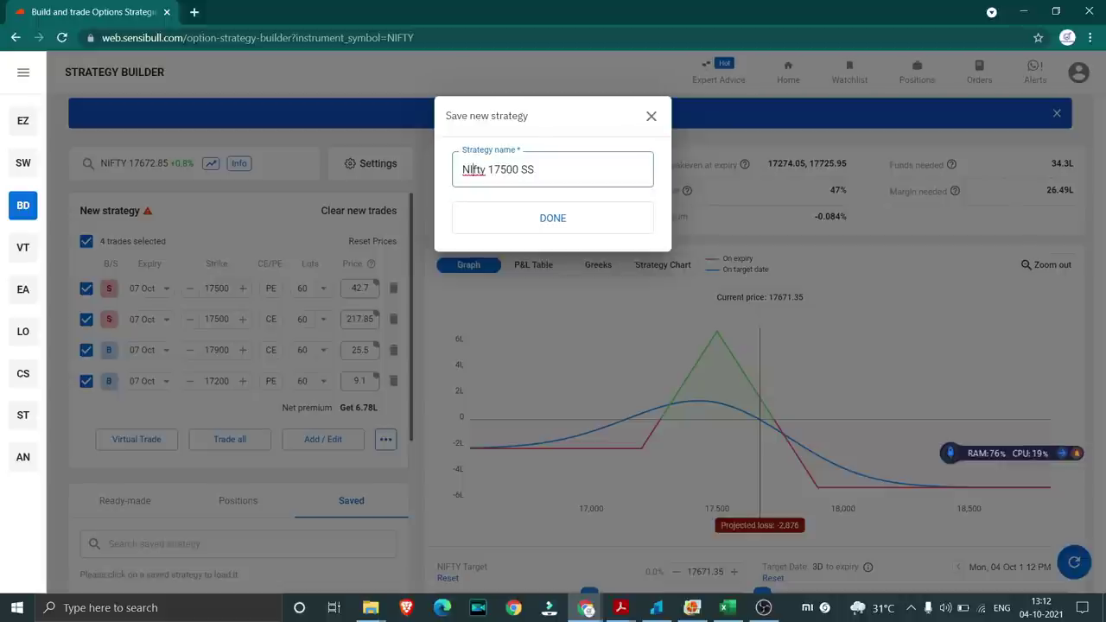
pyautogui.press('BackSpace')
pyautogui.write('i')
pyautogui.click(553, 217)
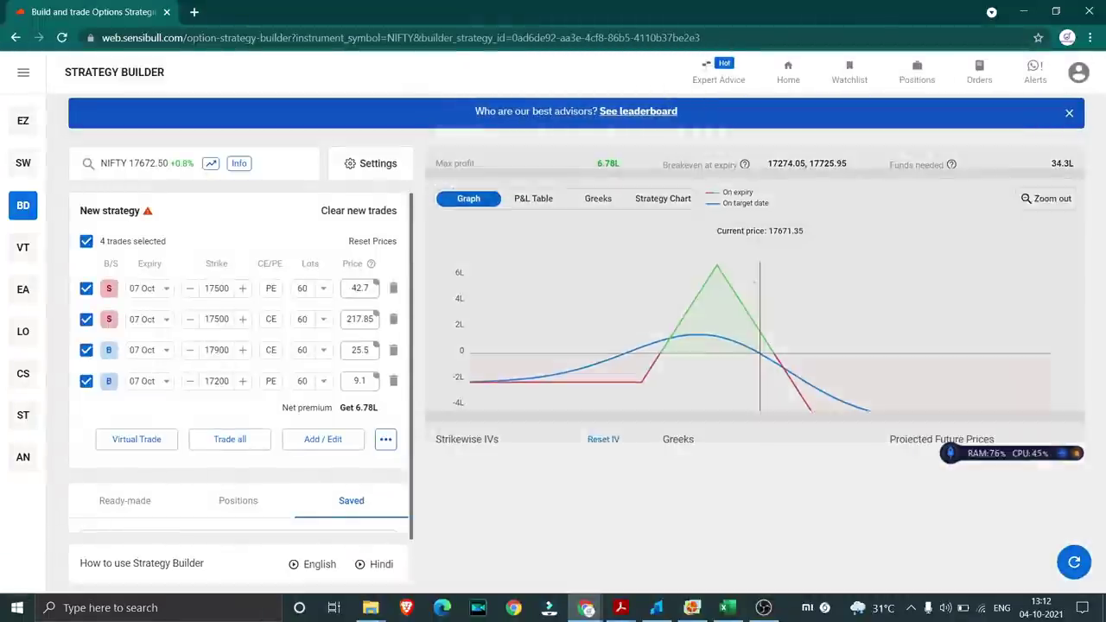